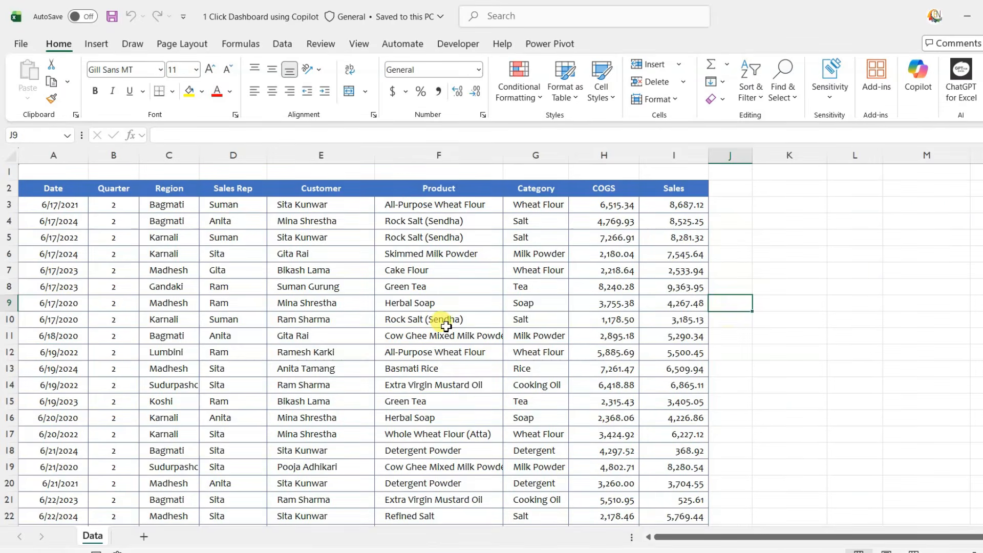
# Select the entire sales table on the Data sheet, including its header row.
pyautogui.click(439, 318)
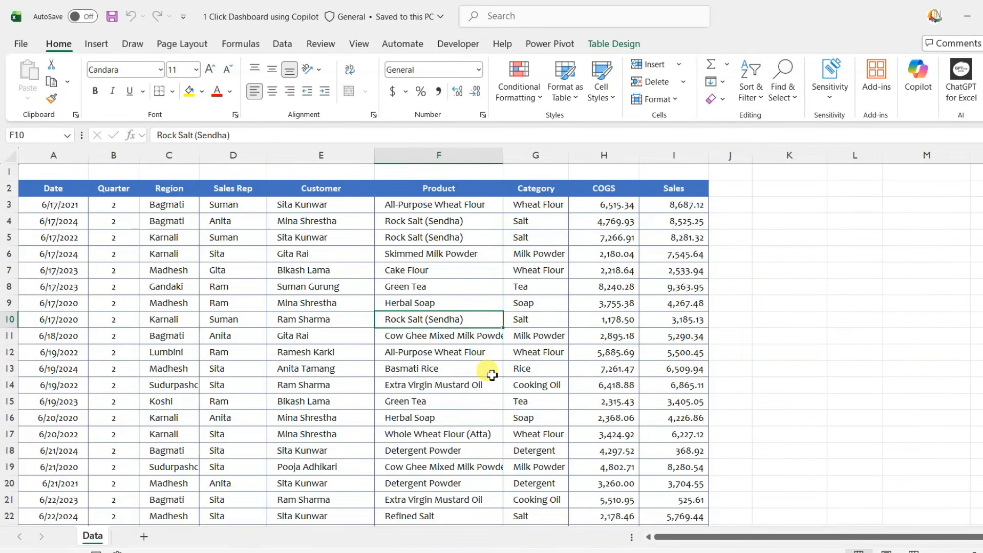
pyautogui.hotkey('alt', 'a')
pyautogui.click(457, 333)
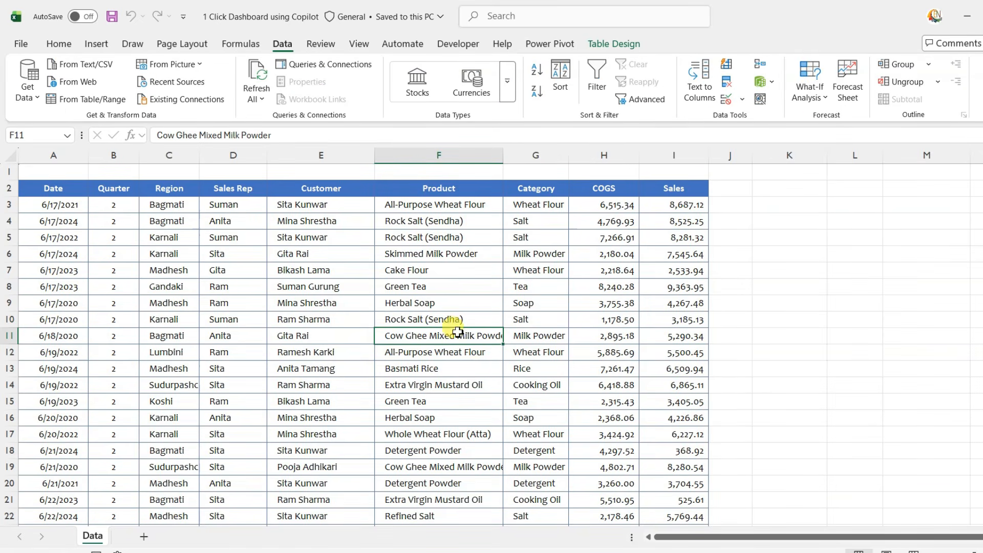
pyautogui.hotkey('ctrl', 'a')
pyautogui.hotkey('ctrl', 'a')
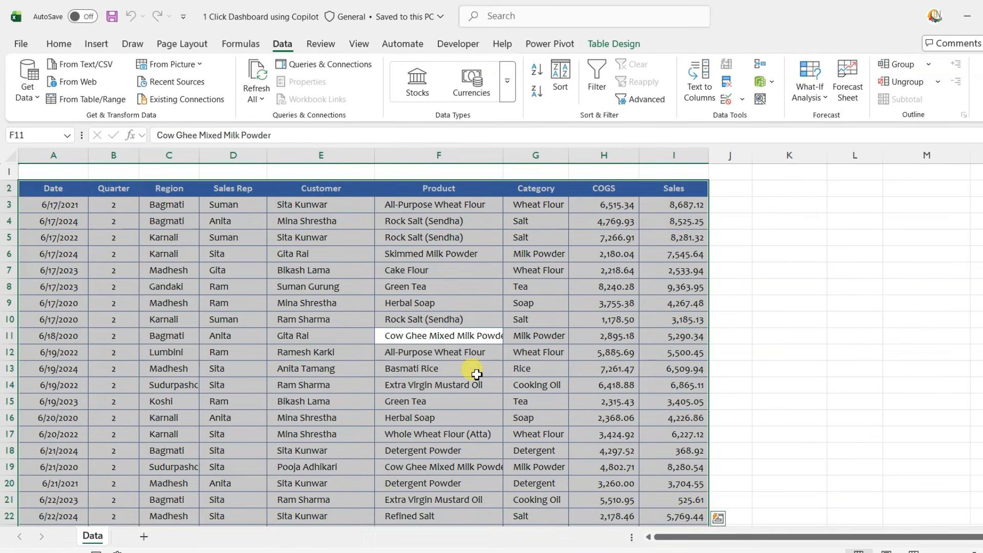
# Open Copilot for the selected data and switch it to the Edit with Copilot mode.
pyautogui.click(64, 43)
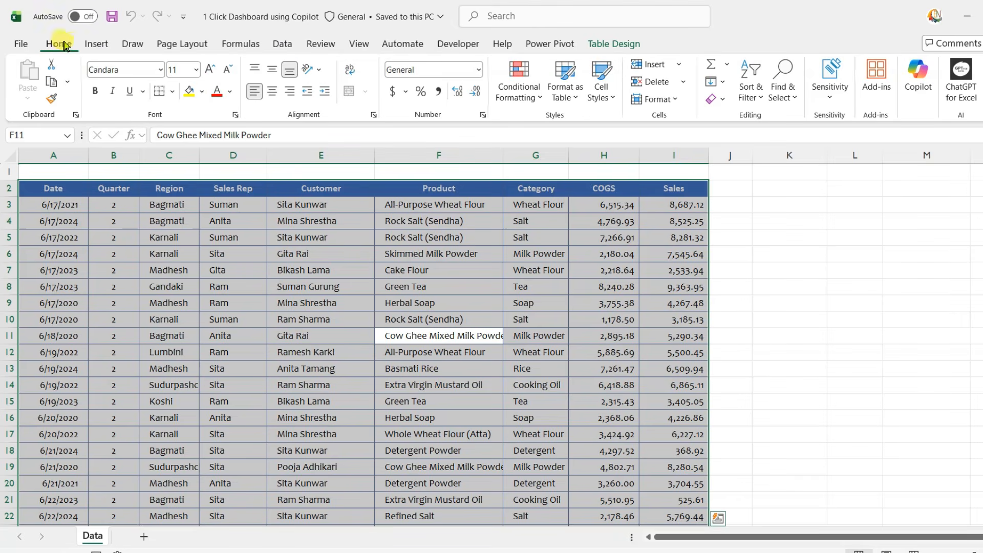
pyautogui.click(925, 89)
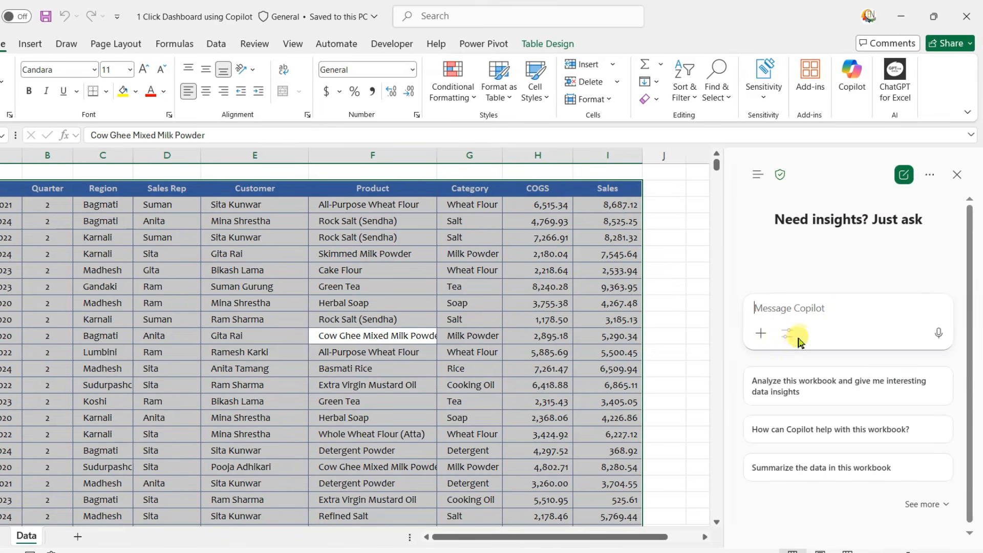
pyautogui.click(788, 336)
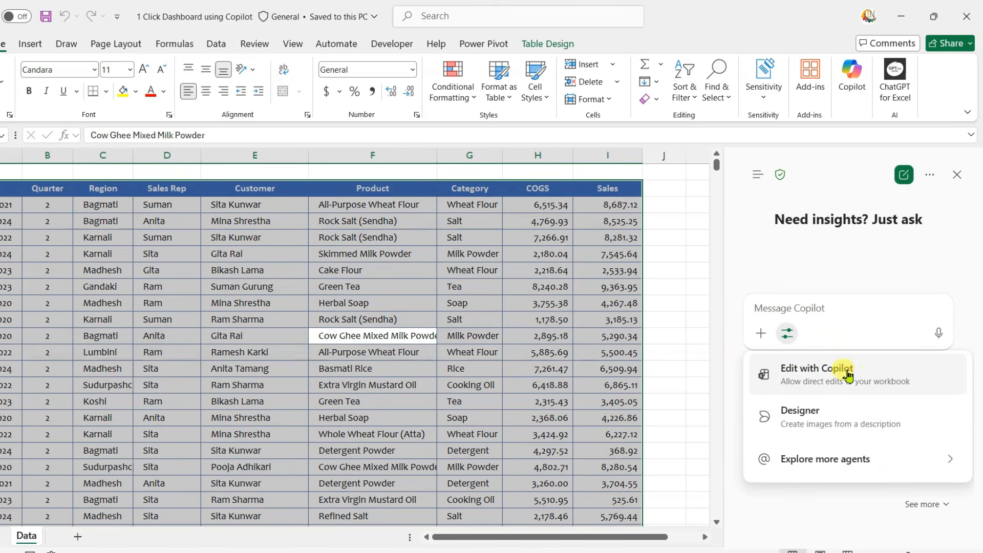
pyautogui.click(845, 373)
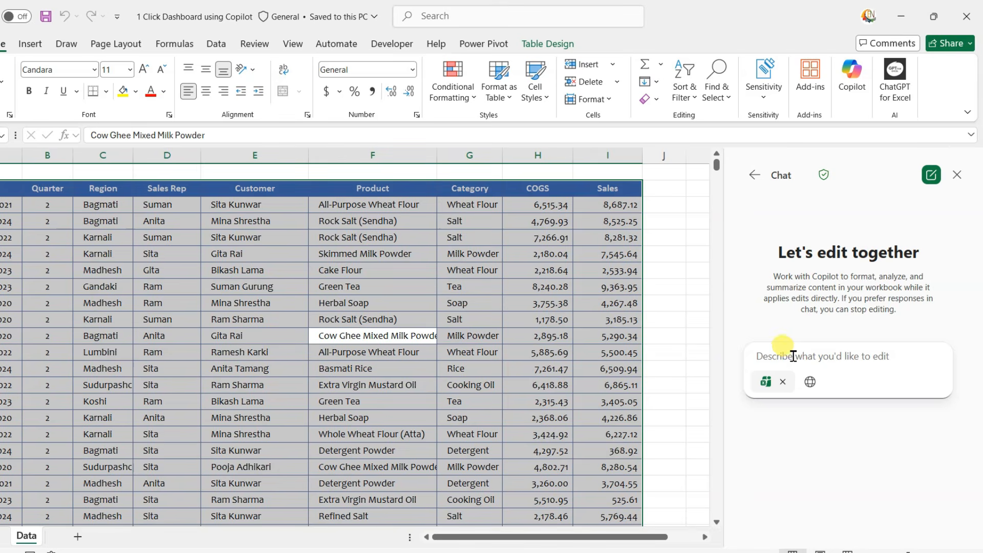
# Copy the full text of the Notepad file "Prompt for 1 Click Dashboard using copilot" and submit it to Copilot as the edit request.
pyautogui.click(612, 552)
pyautogui.click(495, 344)
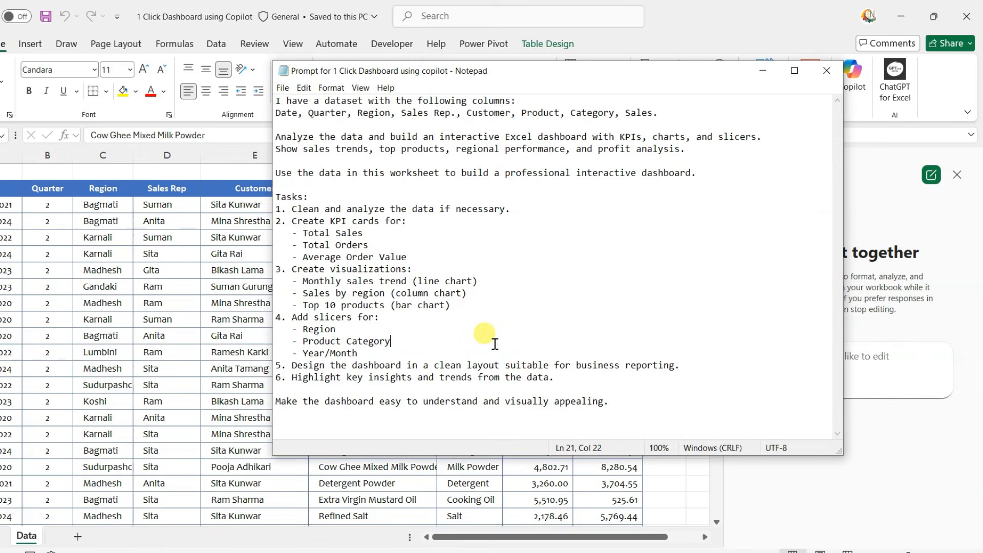
pyautogui.hotkey('ctrl', 'a')
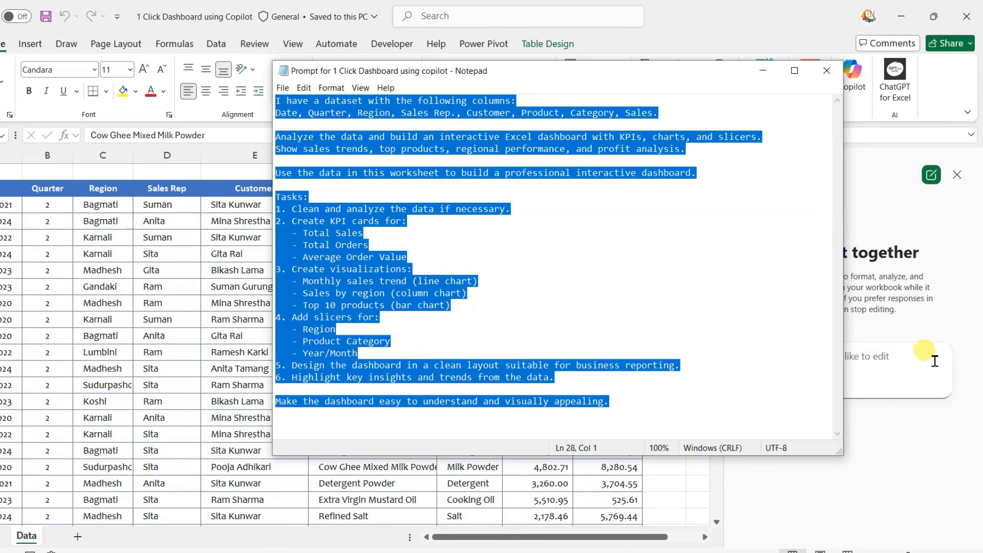
pyautogui.click(890, 368)
pyautogui.hotkey('ctrl', 'v')
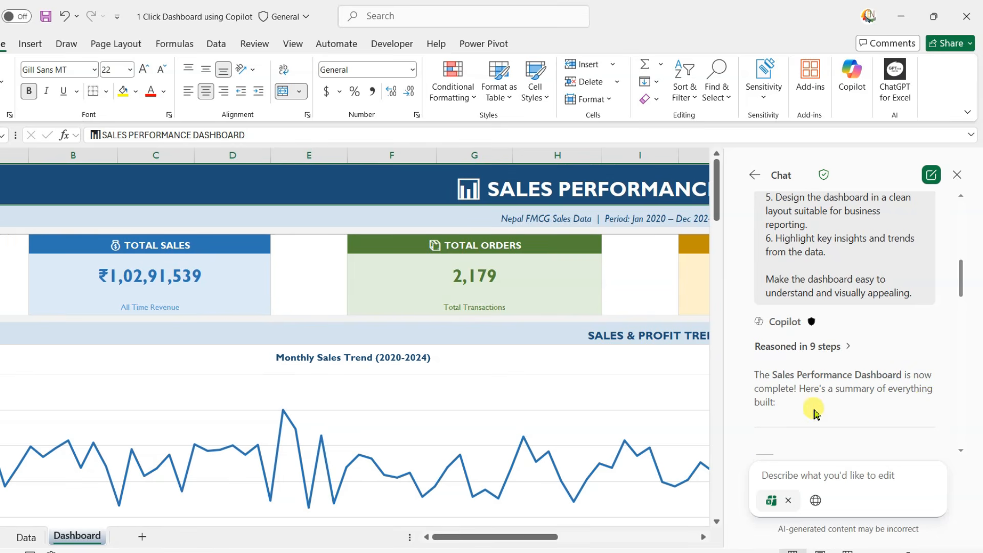
# Read Copilot's build summary, and review the dashboard's trend, regional, product, category and sales rep charts down to the interactive filter panel.
pyautogui.scroll(-10, 870, 399)
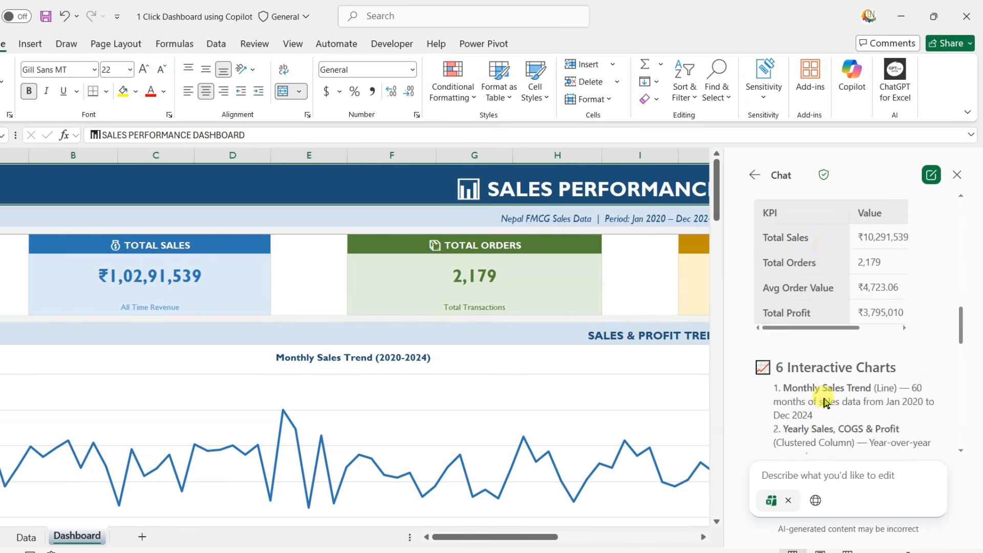
pyautogui.scroll(-10, 837, 379)
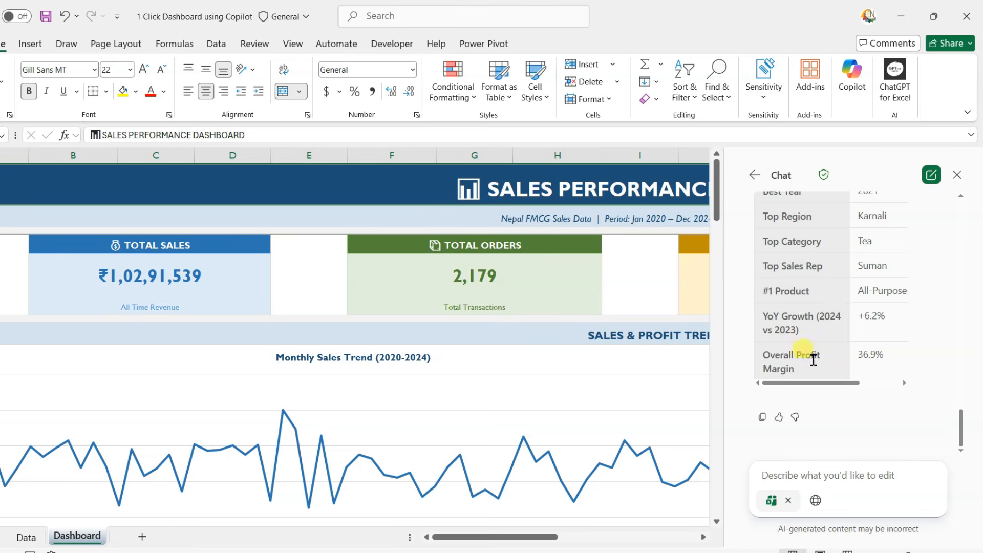
pyautogui.scroll(-10, 494, 384)
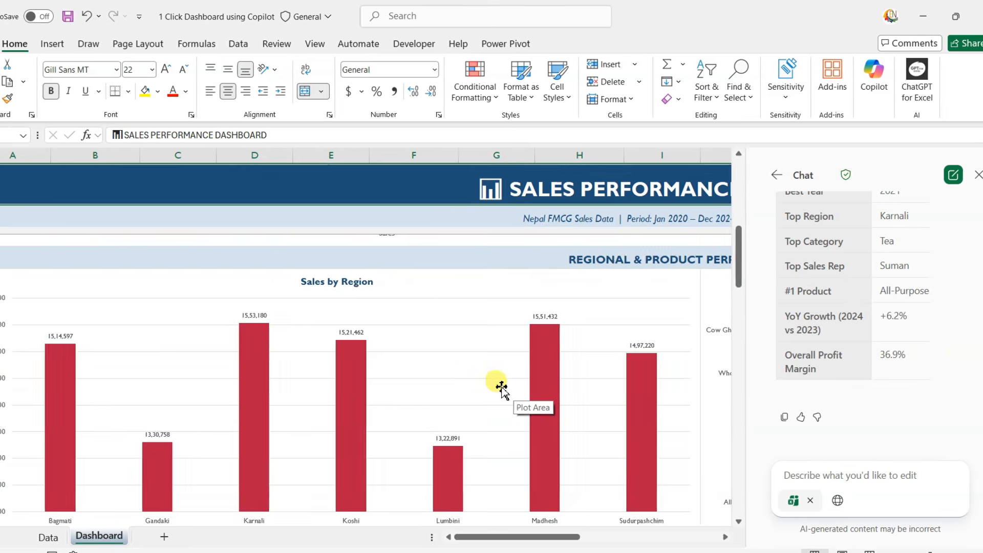
pyautogui.scroll(-10, 520, 388)
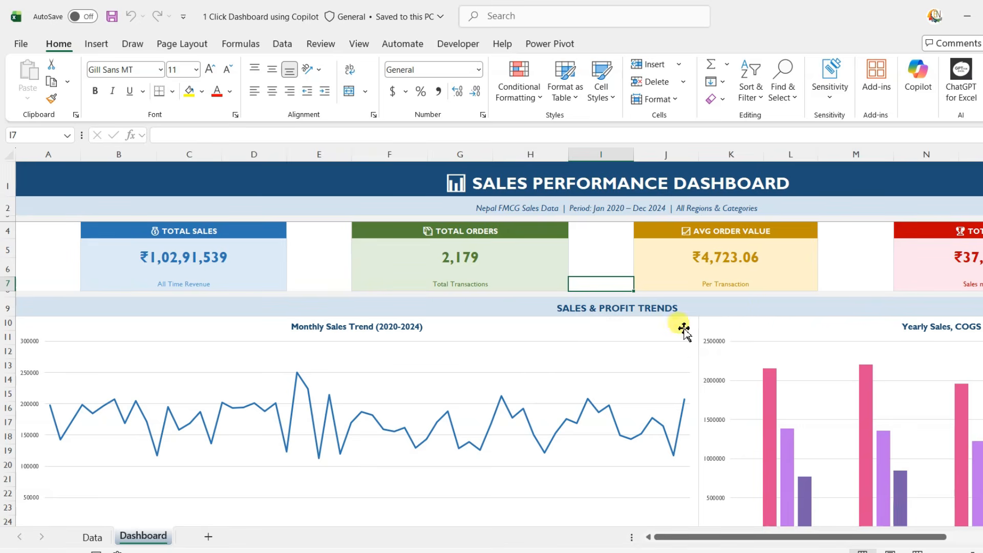
pyautogui.scroll(-2, 699, 321)
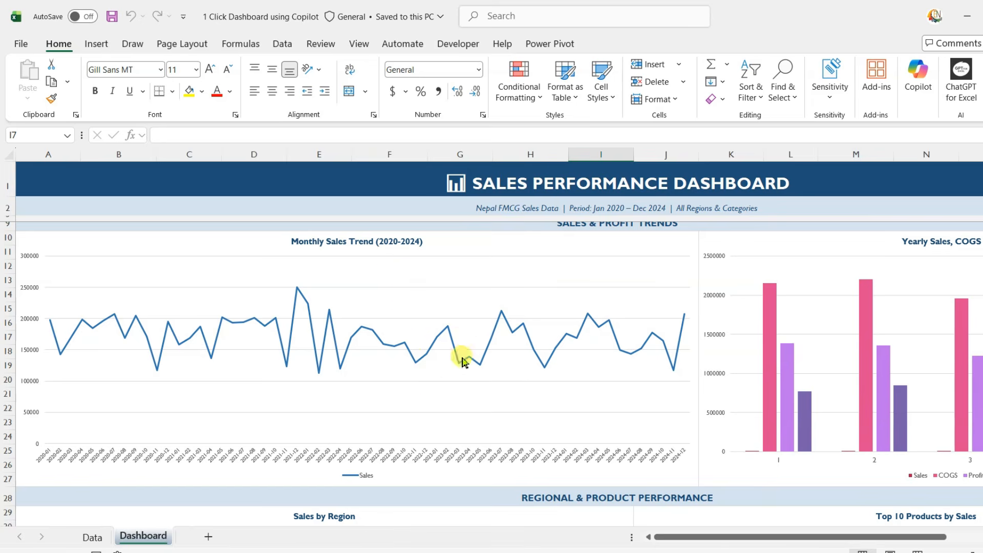
pyautogui.click(435, 236)
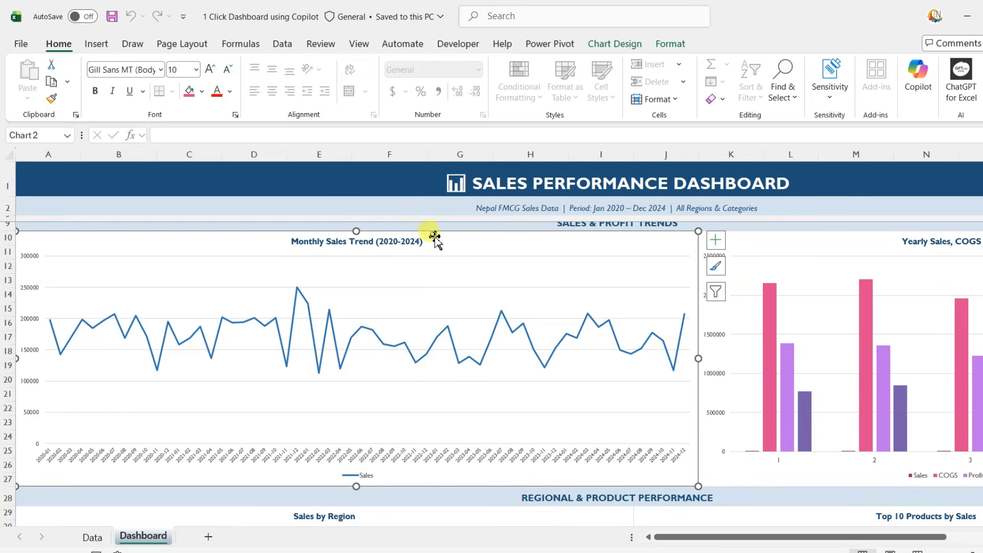
pyautogui.scroll(-7, 377, 423)
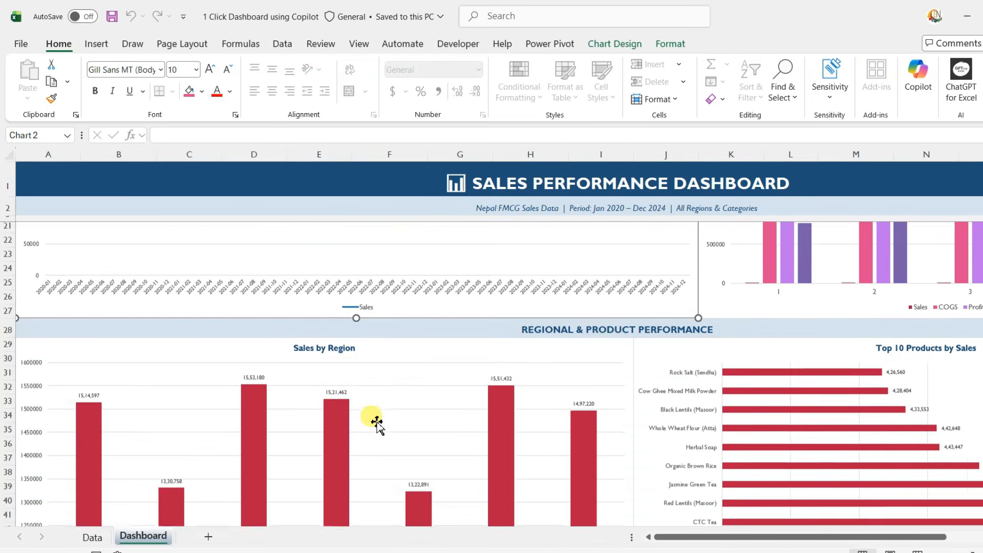
pyautogui.scroll(-4, 626, 419)
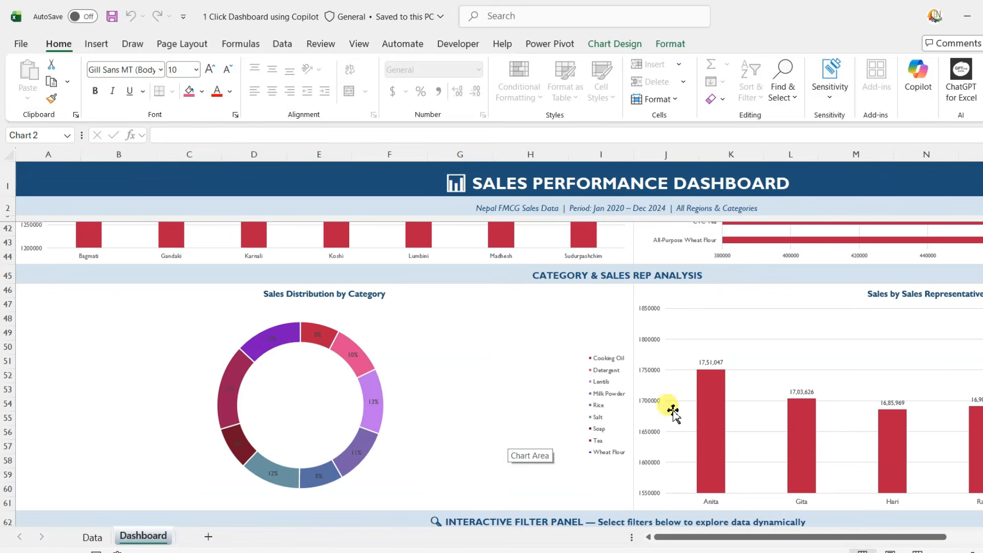
pyautogui.scroll(-8, 453, 408)
pyautogui.scroll(3, 425, 423)
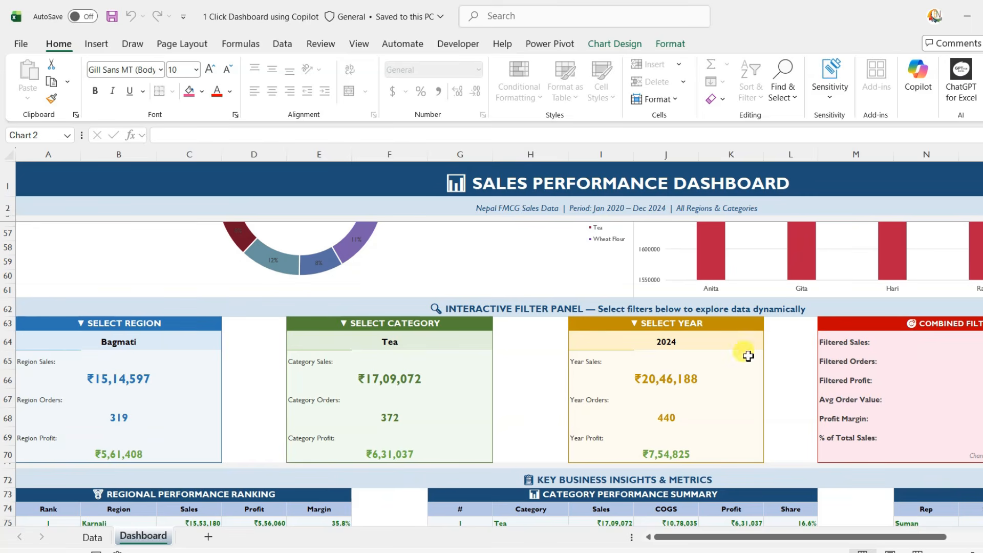
# Examine the formulas behind the Region Sales figure, the Regional Performance Ranking and the Category Performance Summary.
pyautogui.click(166, 372)
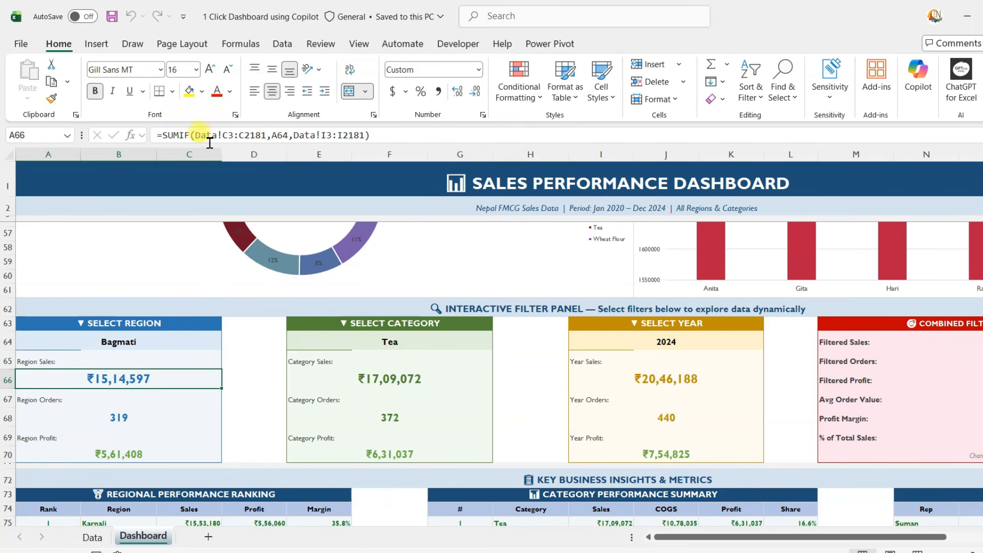
pyautogui.scroll(-4, 445, 432)
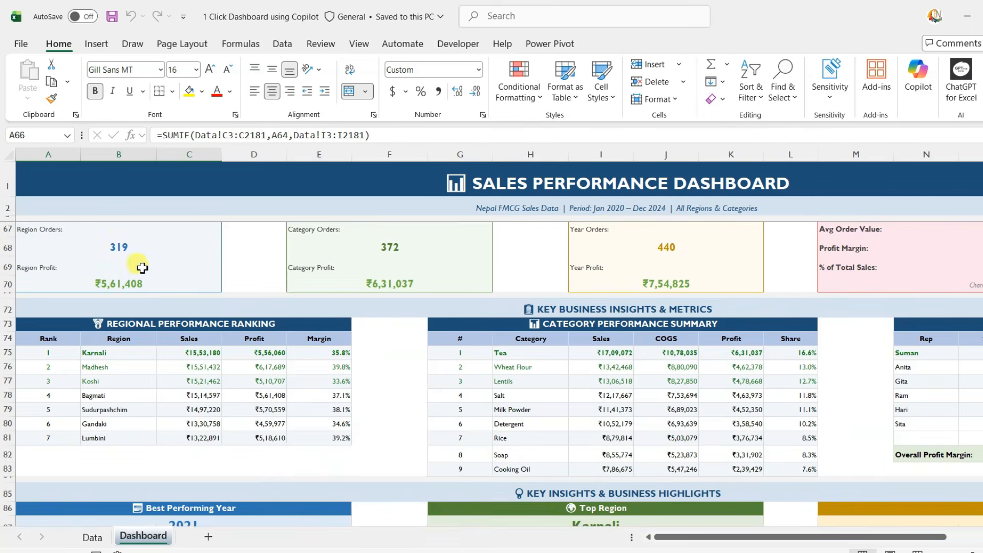
pyautogui.scroll(1, 140, 268)
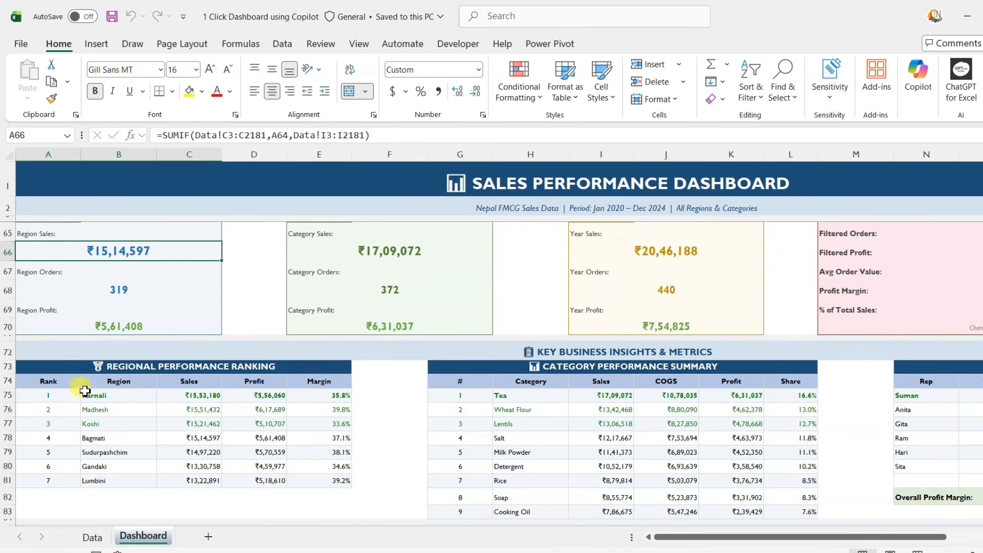
pyautogui.click(143, 395)
pyautogui.click(197, 395)
pyautogui.click(266, 395)
pyautogui.click(311, 452)
pyautogui.click(131, 407)
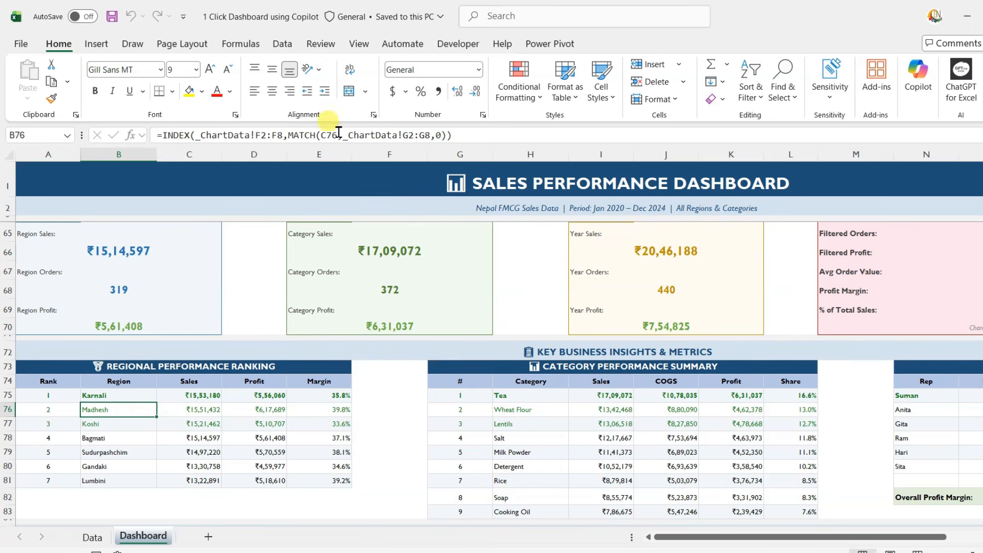
pyautogui.click(330, 378)
pyautogui.click(204, 396)
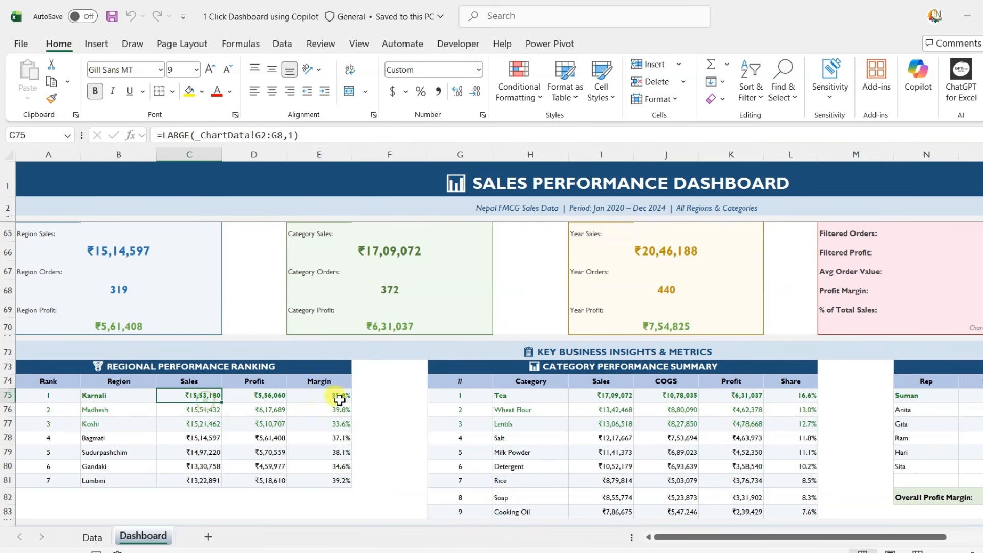
pyautogui.click(494, 400)
pyautogui.click(601, 395)
pyautogui.click(742, 395)
pyautogui.scroll(-1, 778, 498)
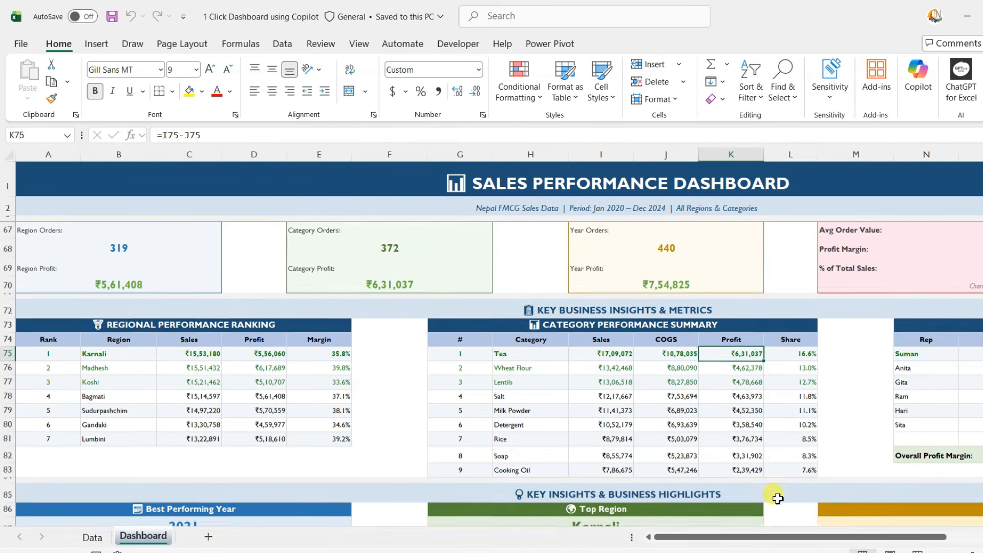
# Examine the cards under Key Insights & Business Highlights, from Best Performing Year across to Top Category, and the formulas behind them.
pyautogui.scroll(-3, 778, 497)
pyautogui.click(285, 396)
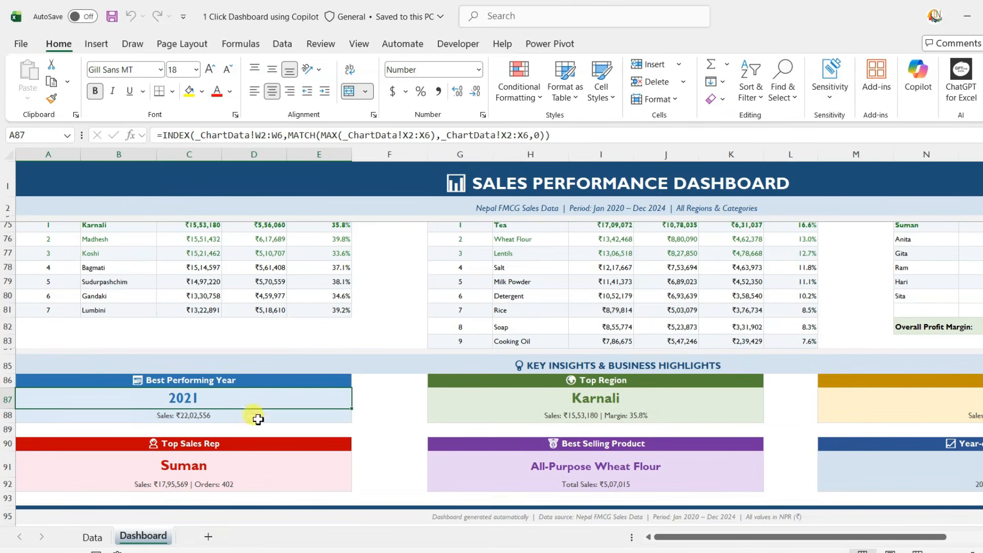
pyautogui.click(212, 482)
pyautogui.scroll(-2, 228, 487)
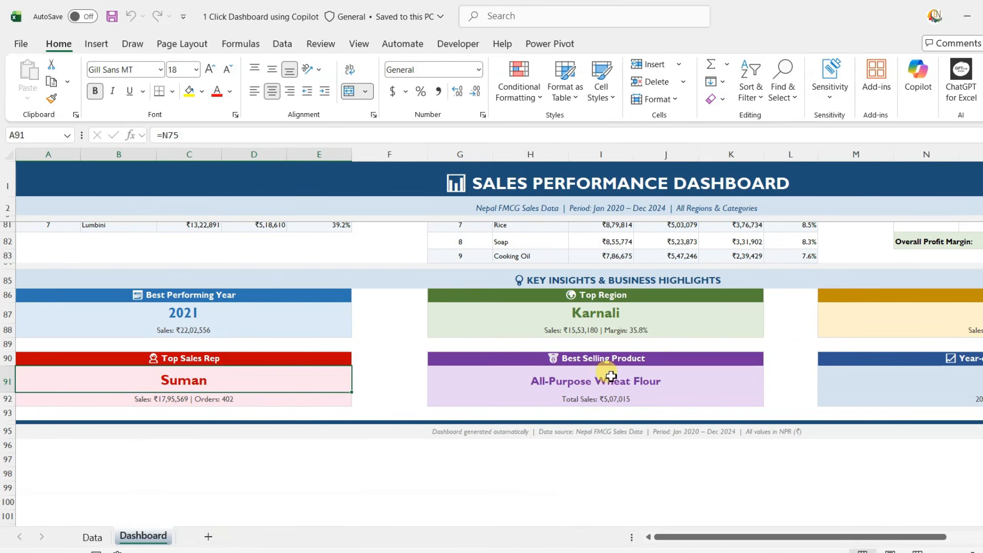
pyautogui.click(604, 390)
pyautogui.click(604, 398)
pyautogui.click(601, 295)
pyautogui.moveTo(733, 536); pyautogui.dragTo(840, 537)
pyautogui.click(749, 399)
pyautogui.click(742, 361)
pyautogui.click(747, 330)
pyautogui.click(747, 313)
# Check the formulas in the Sales Rep Performance and Category Performance Summary tables, and inspect the Sales by Sales Representative chart.
pyautogui.scroll(5, 713, 401)
pyautogui.click(759, 362)
pyautogui.click(735, 399)
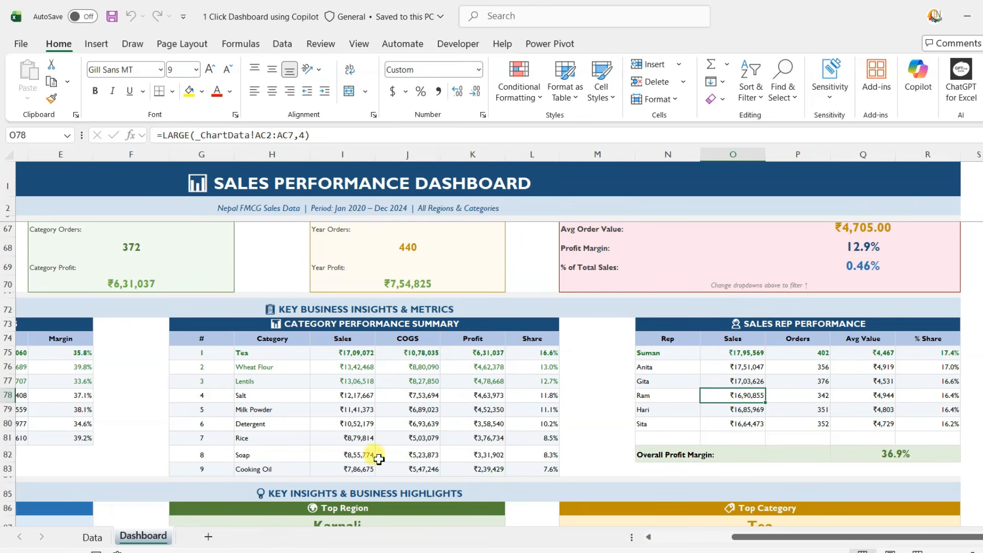
pyautogui.click(436, 364)
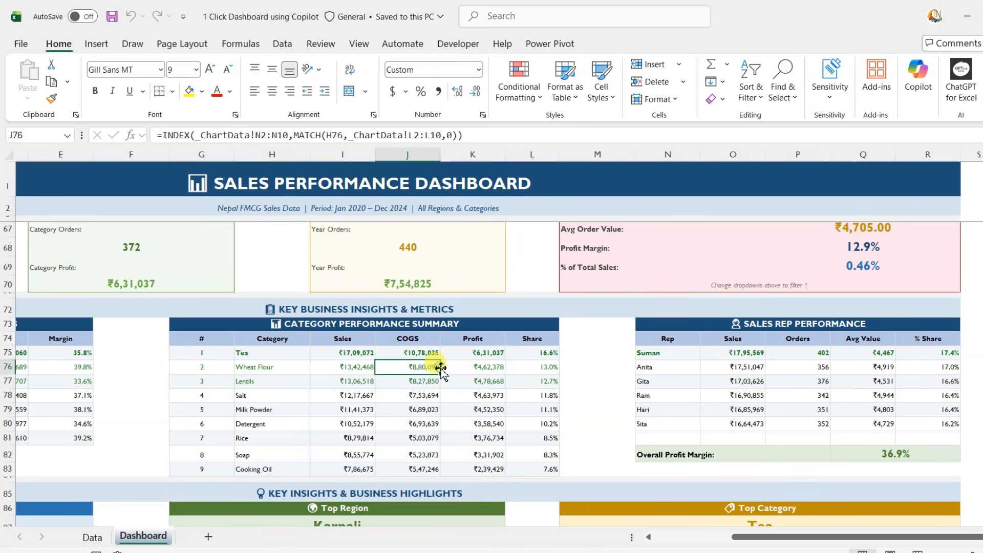
pyautogui.scroll(8, 512, 386)
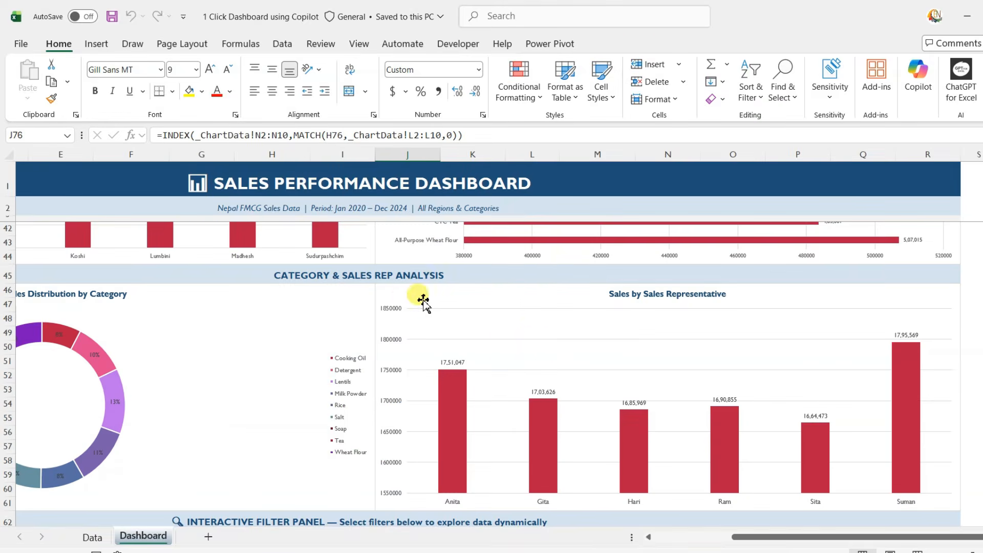
pyautogui.click(394, 301)
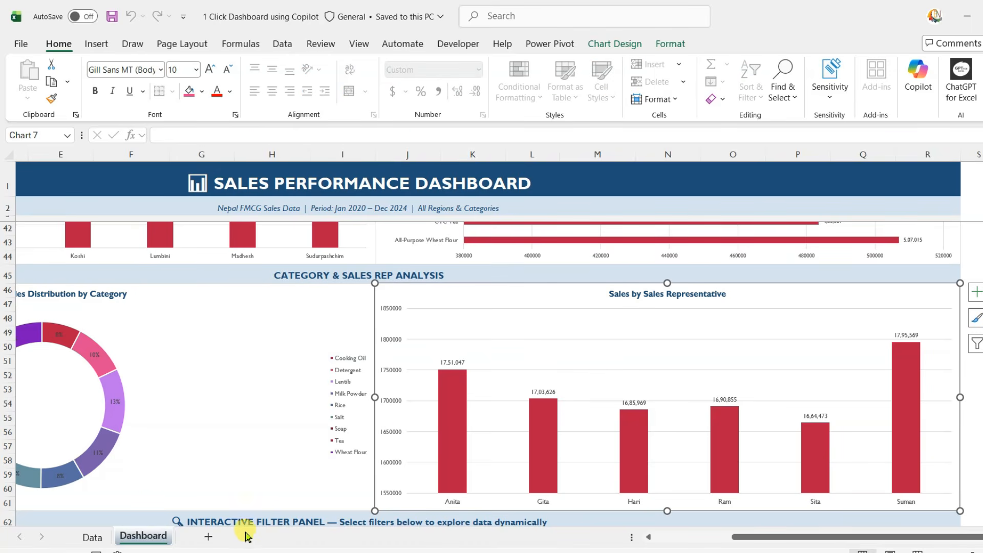
# Unhide the _ChartData sheet that feeds the dashboard.
pyautogui.rightClick(159, 539)
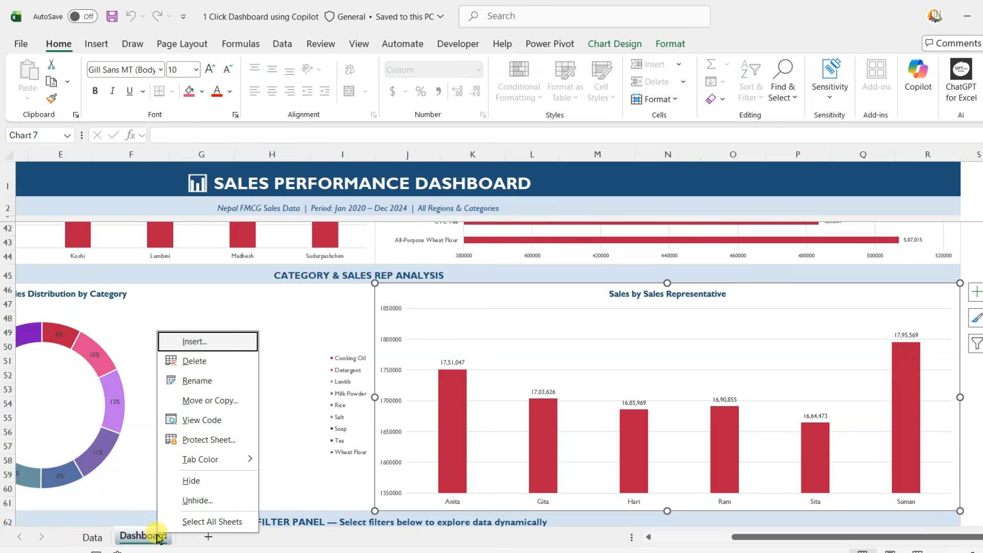
pyautogui.click(194, 500)
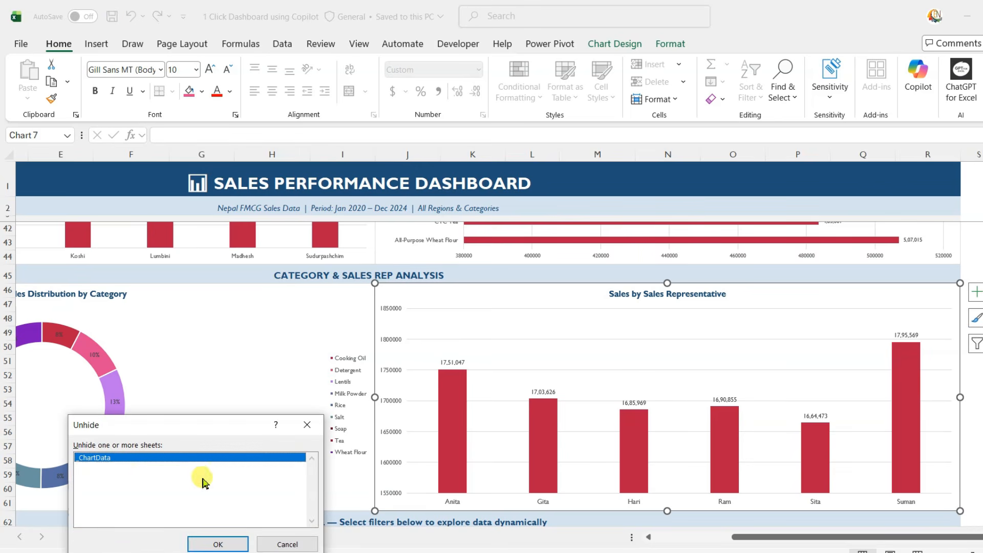
pyautogui.click(218, 543)
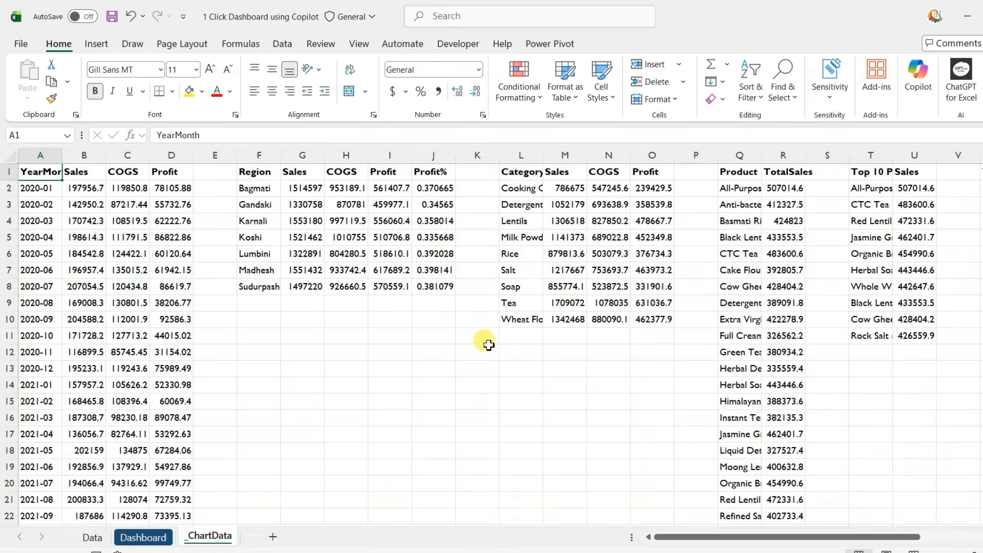
# Examine the monthly, region, category, product and top 10 product summary tables on the _ChartData sheet.
pyautogui.click(80, 219)
pyautogui.click(256, 193)
pyautogui.click(140, 267)
pyautogui.click(81, 351)
pyautogui.click(334, 207)
pyautogui.click(535, 201)
pyautogui.click(609, 204)
pyautogui.click(652, 270)
pyautogui.click(783, 204)
pyautogui.click(756, 256)
pyautogui.click(868, 217)
# Examine the yearly and sales rep summary tables further across the _ChartData sheet.
pyautogui.moveTo(802, 532); pyautogui.dragTo(890, 535)
pyautogui.click(532, 194)
pyautogui.click(649, 194)
pyautogui.click(706, 200)
pyautogui.click(755, 200)
pyautogui.click(765, 248)
pyautogui.click(859, 193)
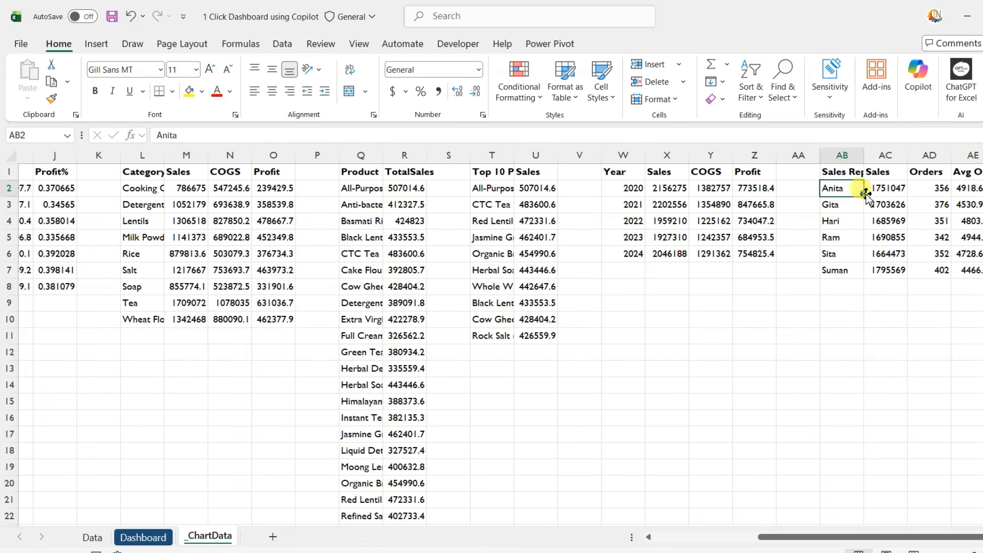
# Inspect the sales rep order cells and the formula behind the first sales value in the top 10 products table.
pyautogui.click(939, 189)
pyautogui.click(940, 236)
pyautogui.click(633, 204)
pyautogui.click(505, 191)
pyautogui.doubleClick(527, 189)
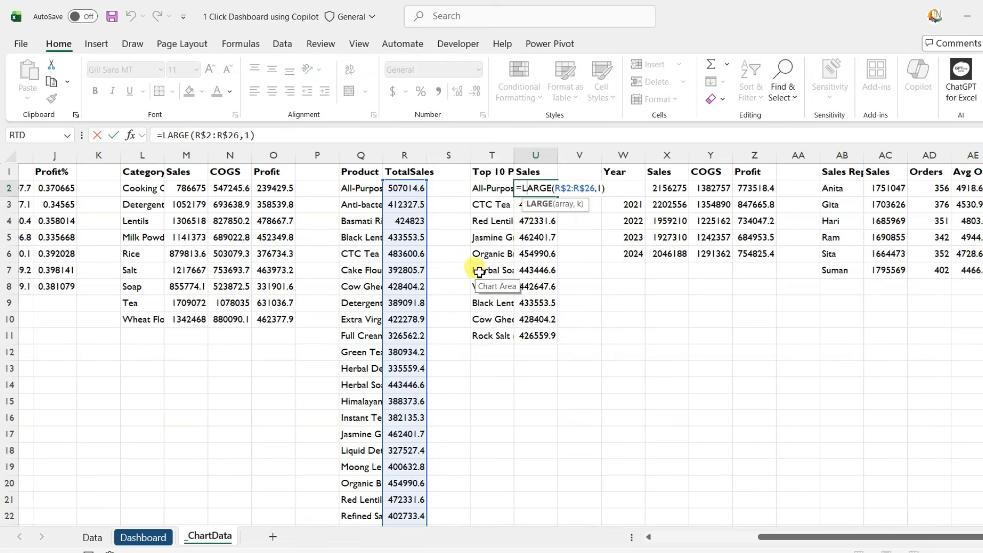
pyautogui.press('Return')
# Check the formulas behind the first Profit value in the category table and the first Profit% value in the region table.
pyautogui.click(274, 188)
pyautogui.doubleClick(274, 188)
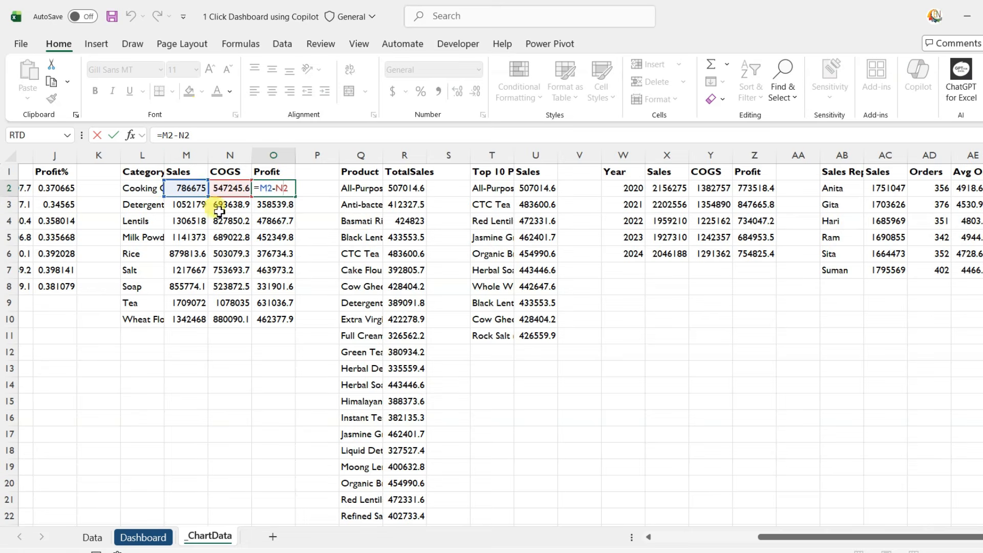
pyautogui.press('Return')
pyautogui.doubleClick(54, 188)
pyautogui.press('Return')
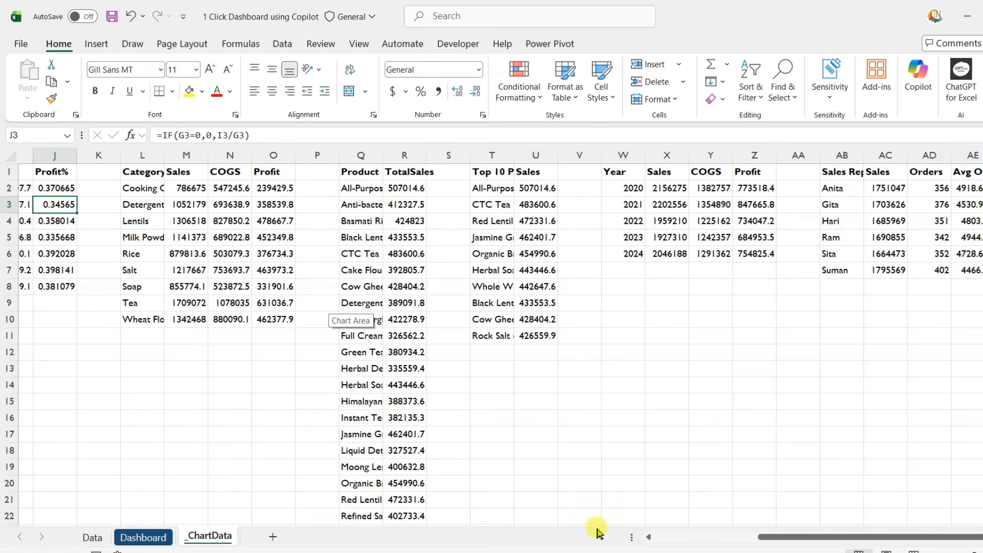
# Check the formulas behind the first monthly Profit value and the first COGS value in the region table.
pyautogui.moveTo(829, 537); pyautogui.dragTo(686, 538)
pyautogui.click(343, 209)
pyautogui.click(314, 209)
pyautogui.click(143, 188)
pyautogui.doubleClick(143, 188)
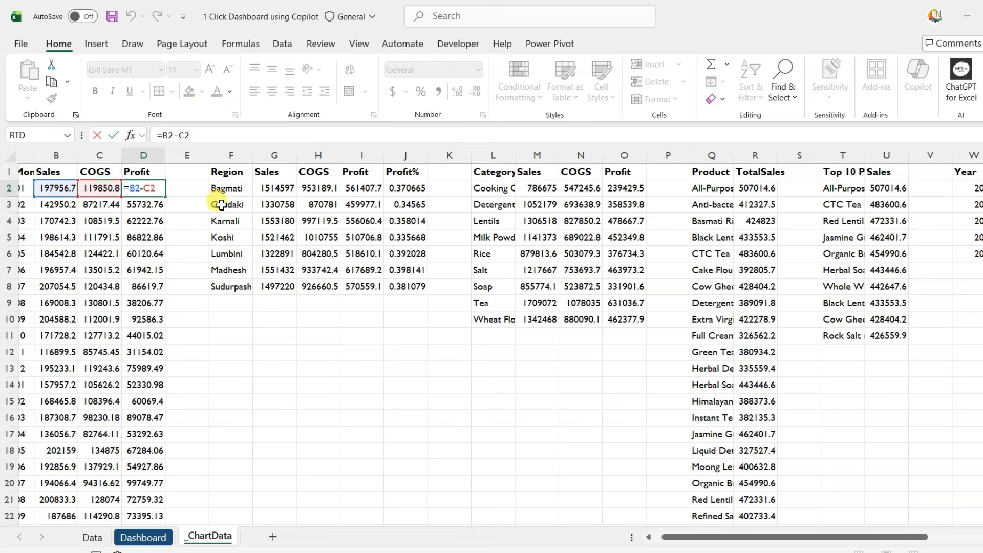
pyautogui.press('Escape')
pyautogui.doubleClick(319, 188)
pyautogui.press('Escape')
# Return to the Dashboard sheet, collapse the ribbon for more room, and review the filter panel, summary tables and trend charts from column A.
pyautogui.click(143, 537)
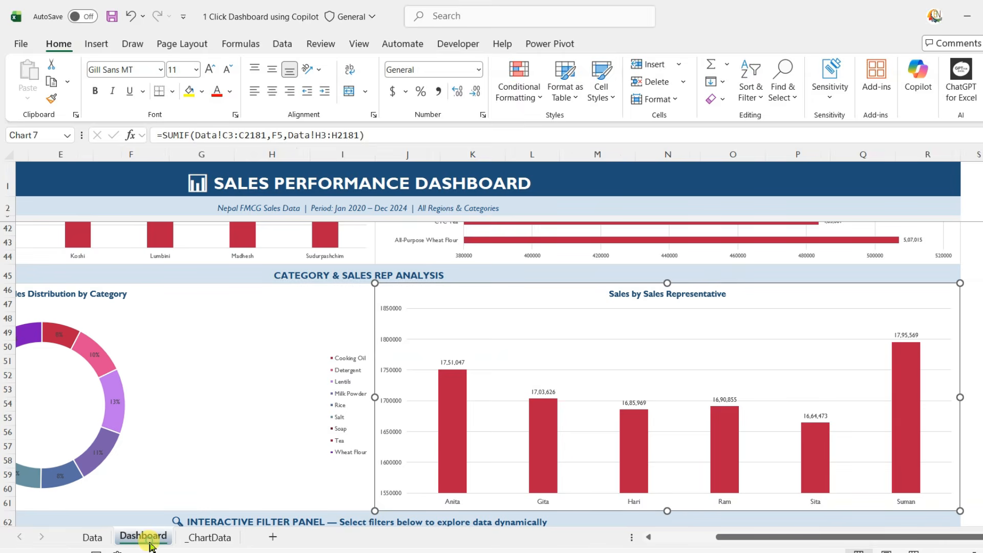
pyautogui.doubleClick(59, 43)
pyautogui.scroll(-6, 677, 274)
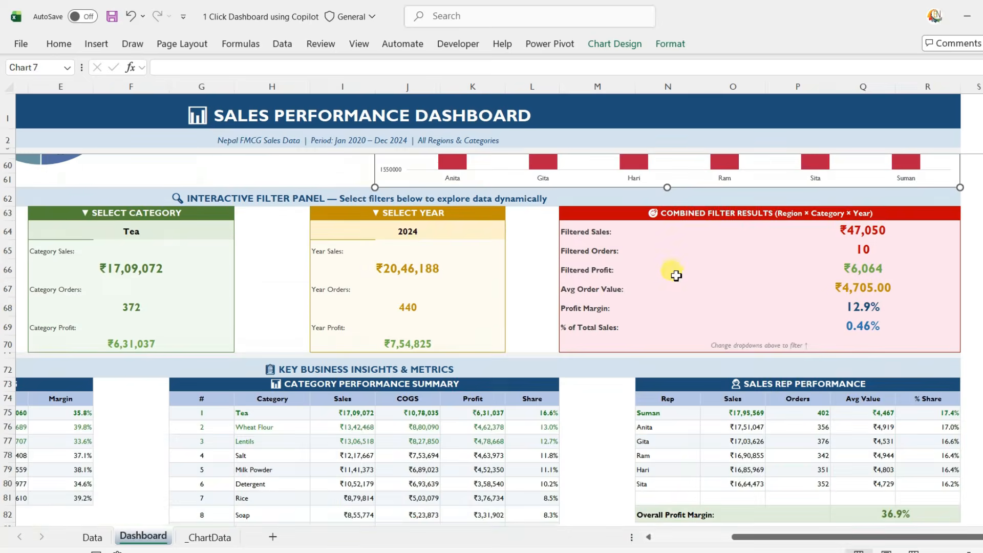
pyautogui.scroll(-10, 677, 275)
pyautogui.scroll(10, 654, 307)
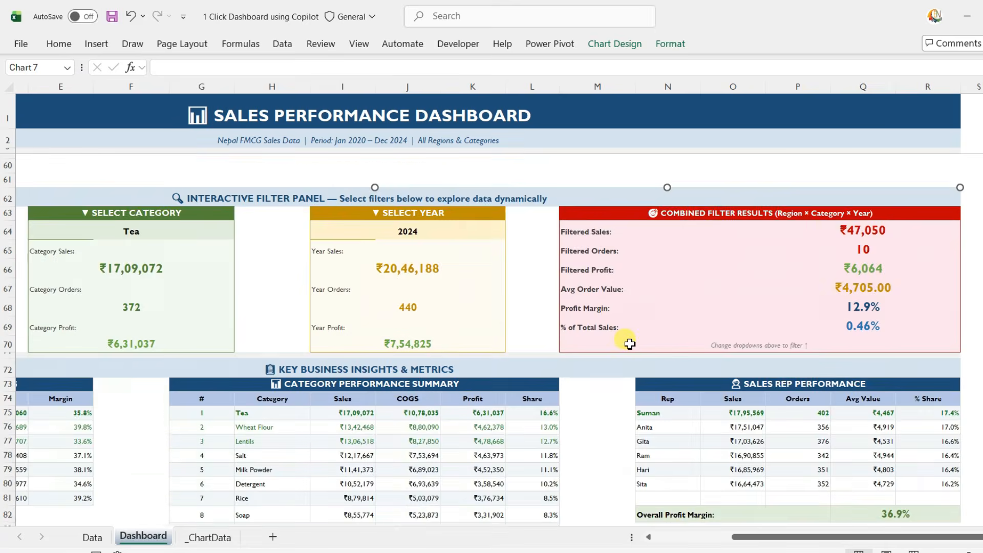
pyautogui.scroll(17, 627, 335)
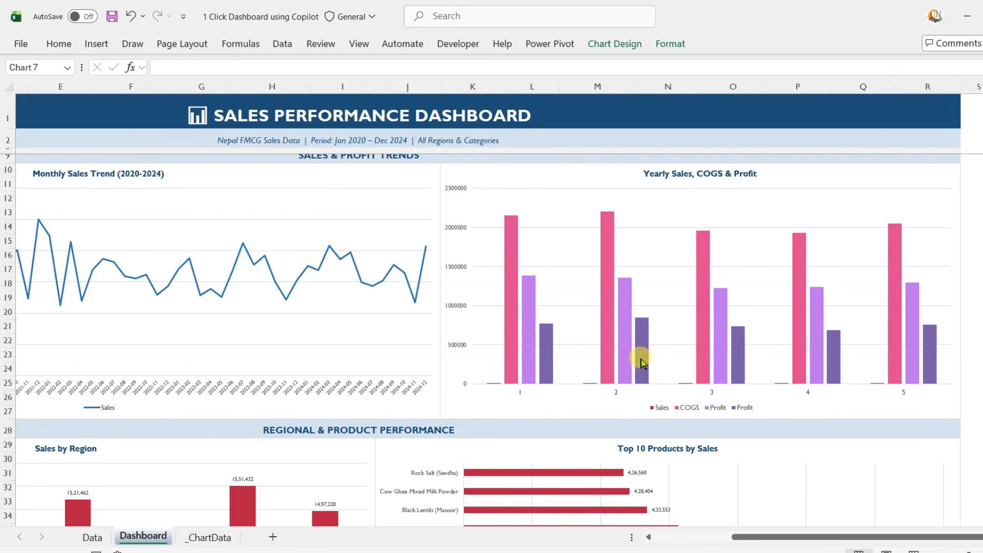
pyautogui.moveTo(765, 537); pyautogui.dragTo(677, 543)
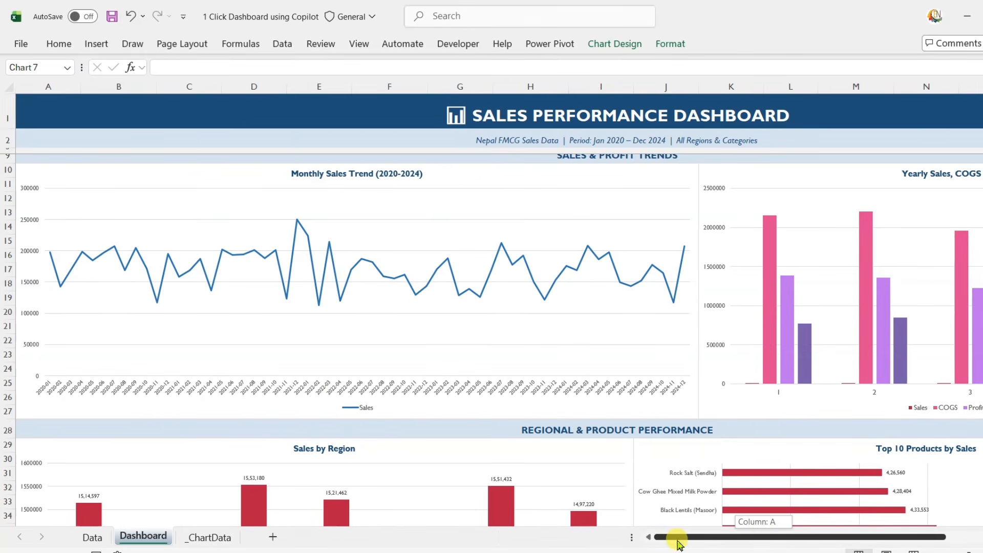